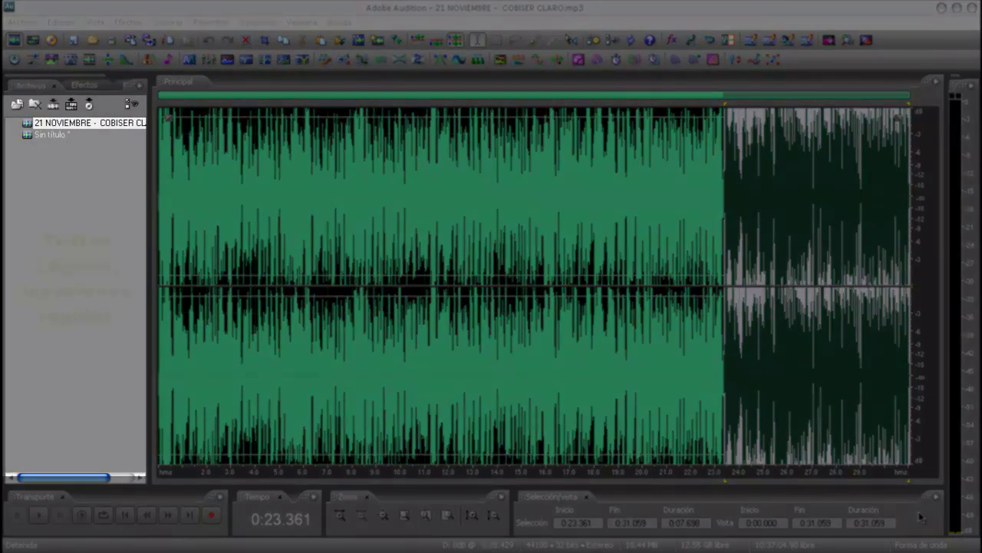
- Play the selected closing section of the COBISER CLARO recording, from 0:23.361 to 0:31.059
click(600, 5)
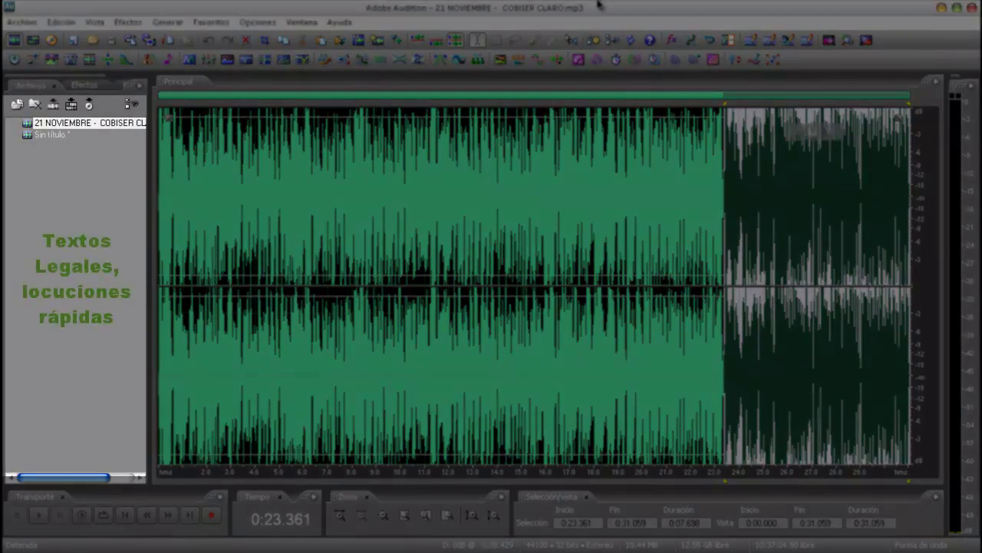
key(space)
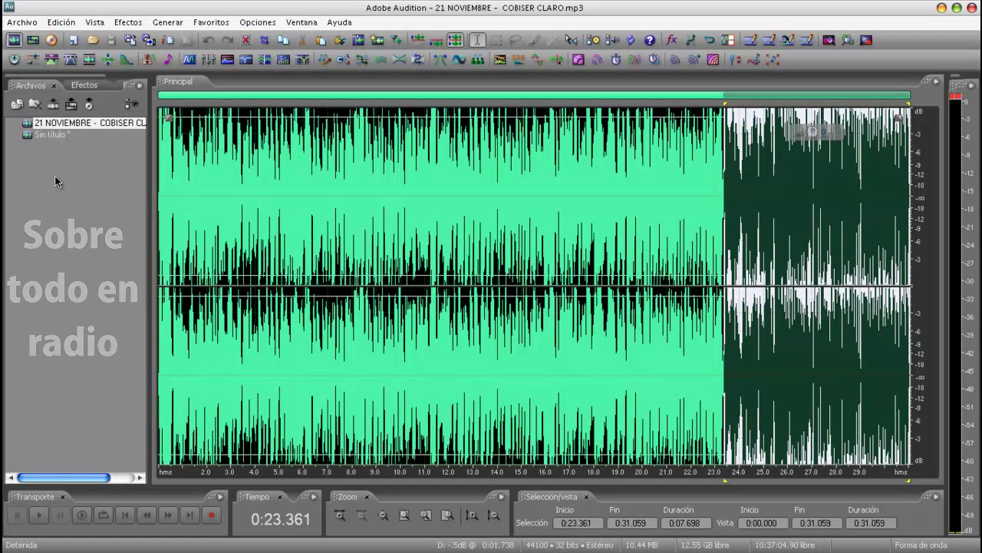
- Open the empty Sin título file and record a voice take about 7.5 seconds long
double_click(60, 136)
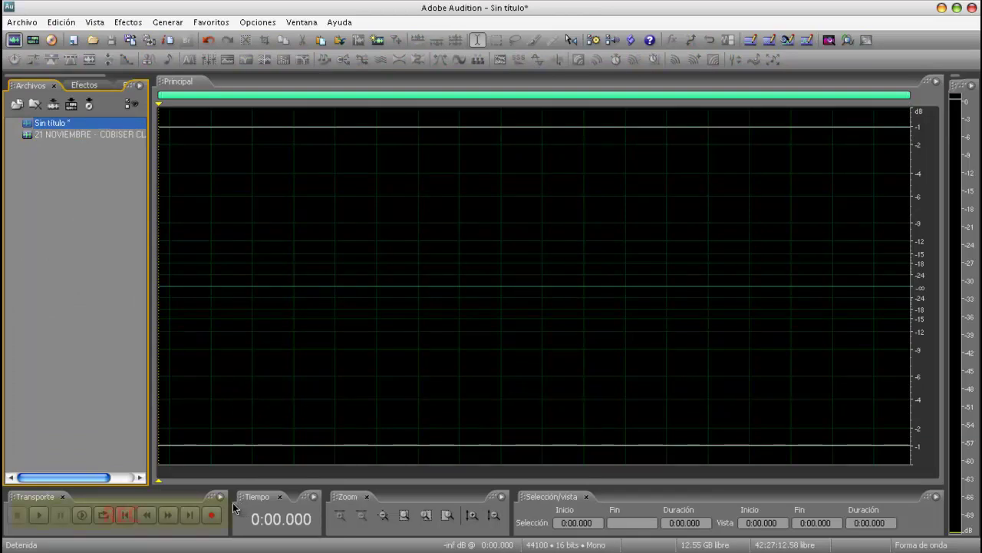
click(212, 515)
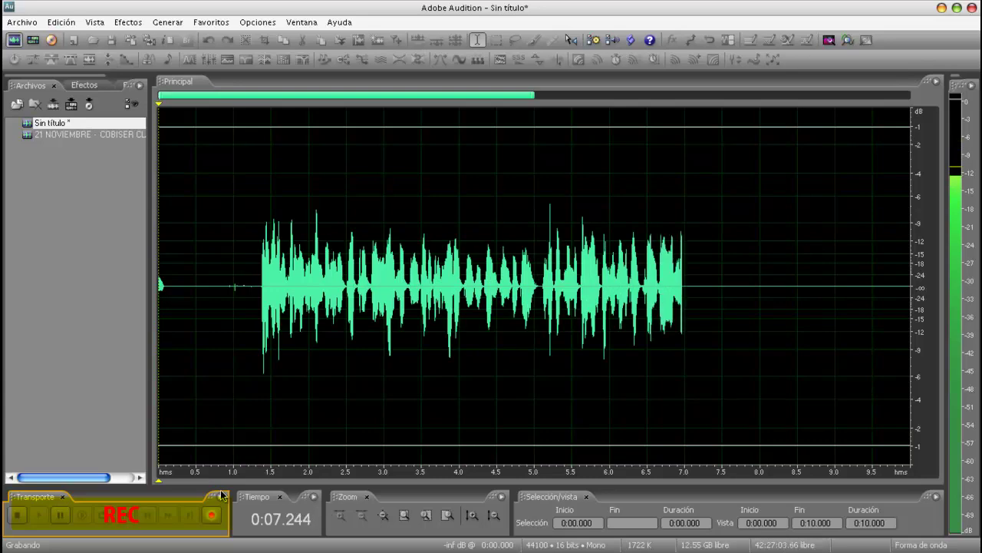
key(space)
- Trim the voice take to the range 0:01.274–0:07.446 and raise its volume
drag(286, 346, 899, 376)
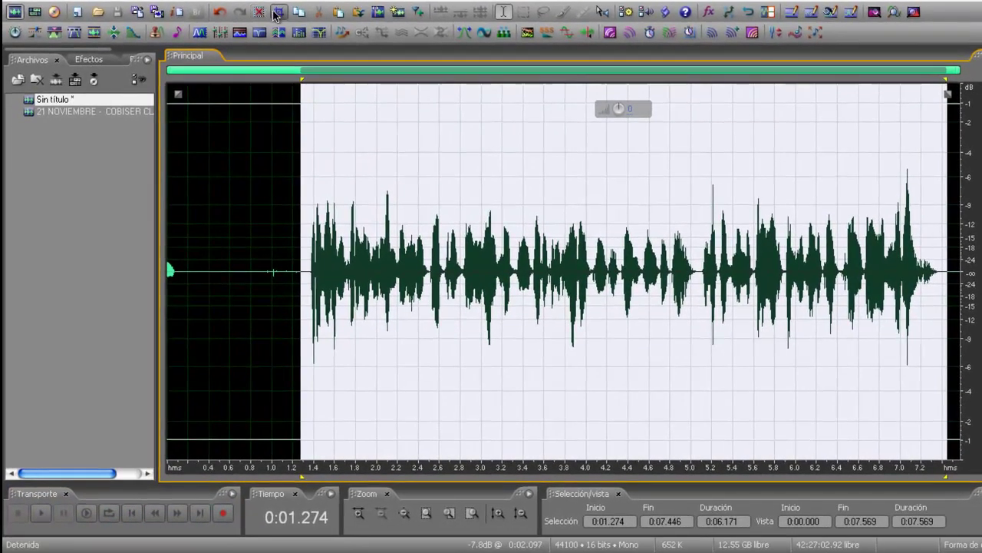
click(264, 41)
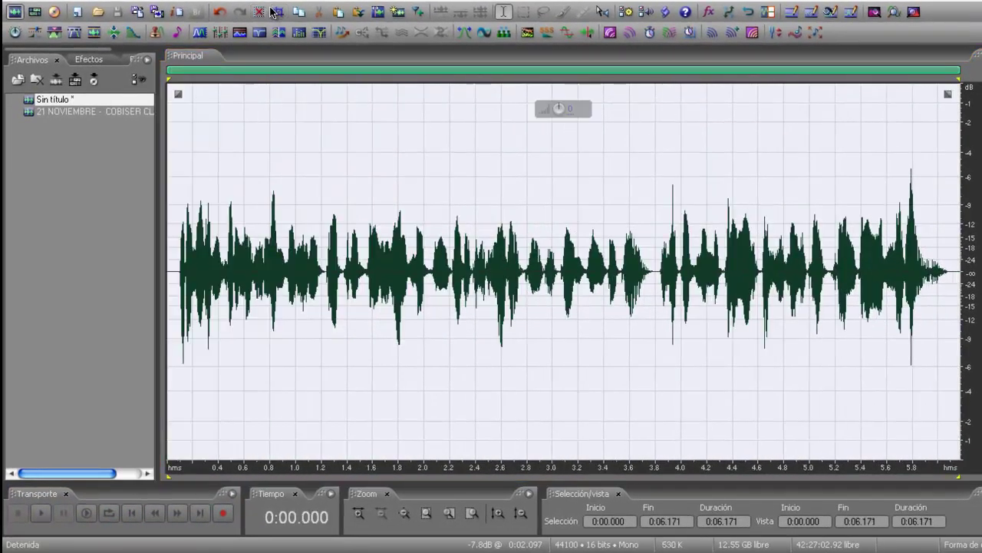
key(space)
key(space)
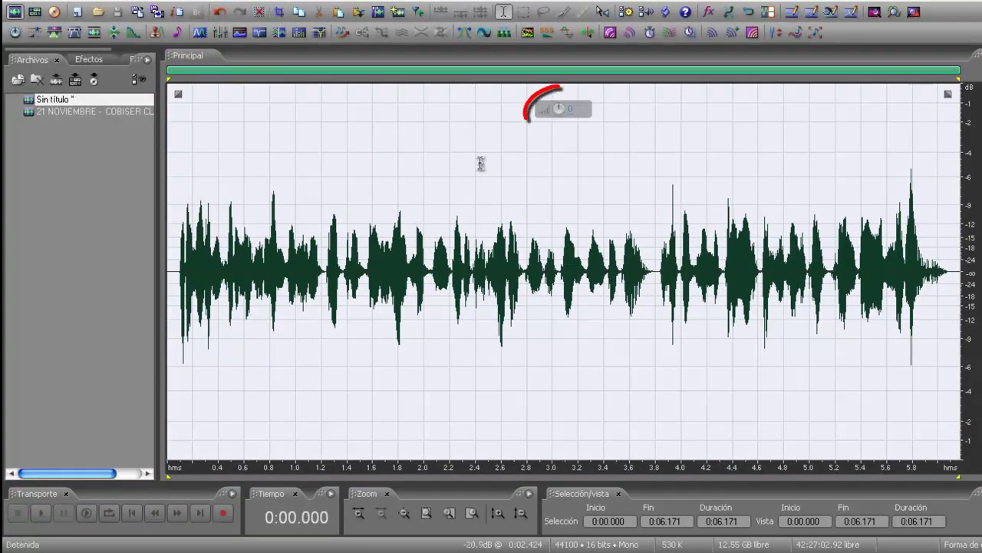
drag(561, 116, 560, 103)
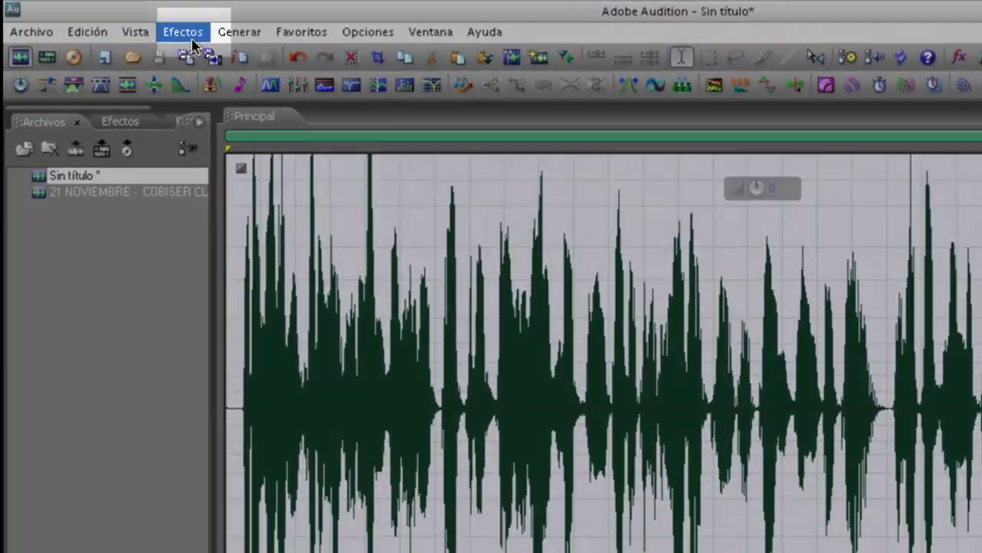
- Open the Expansión time effect for the whole take, load the Fast Talker preset and preview it
click(133, 17)
mouse_move(281, 340)
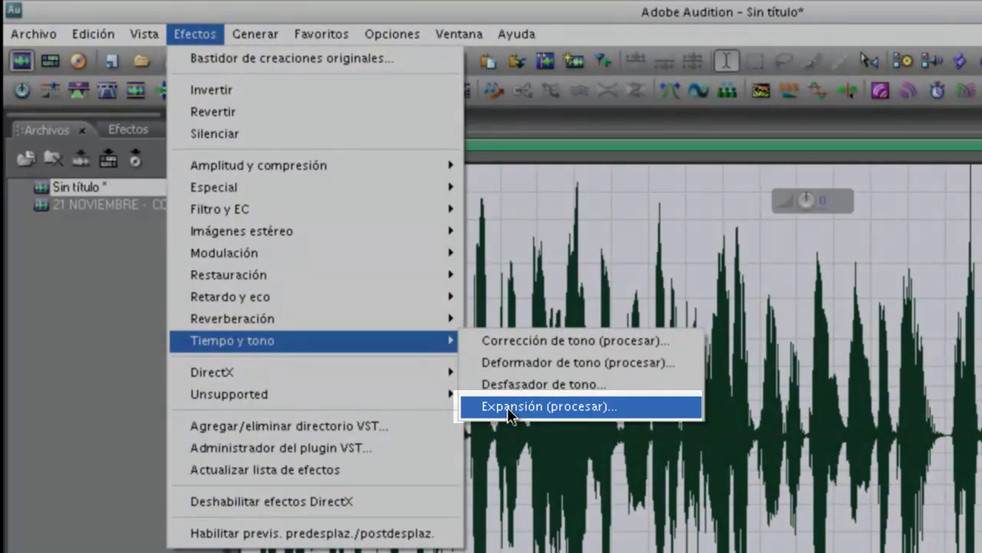
click(504, 407)
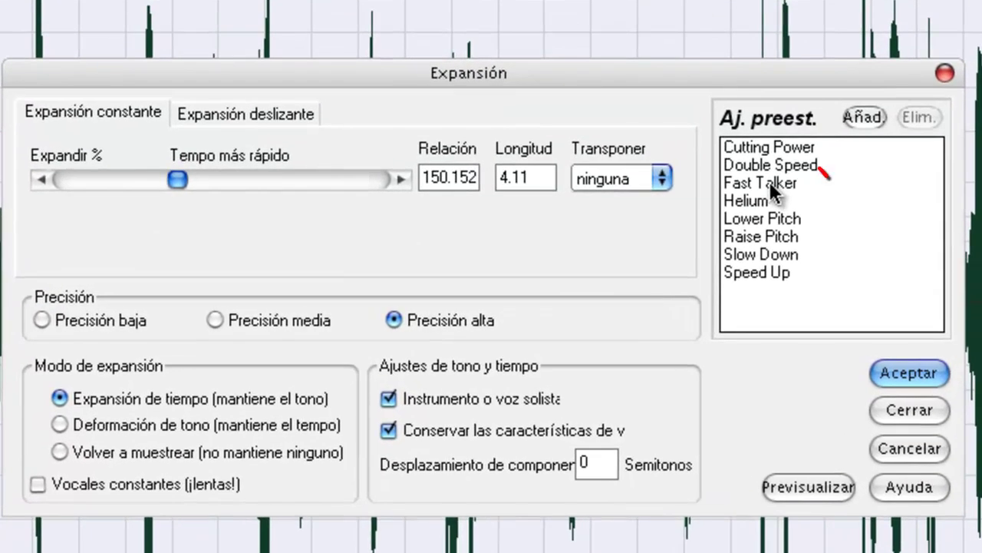
click(694, 215)
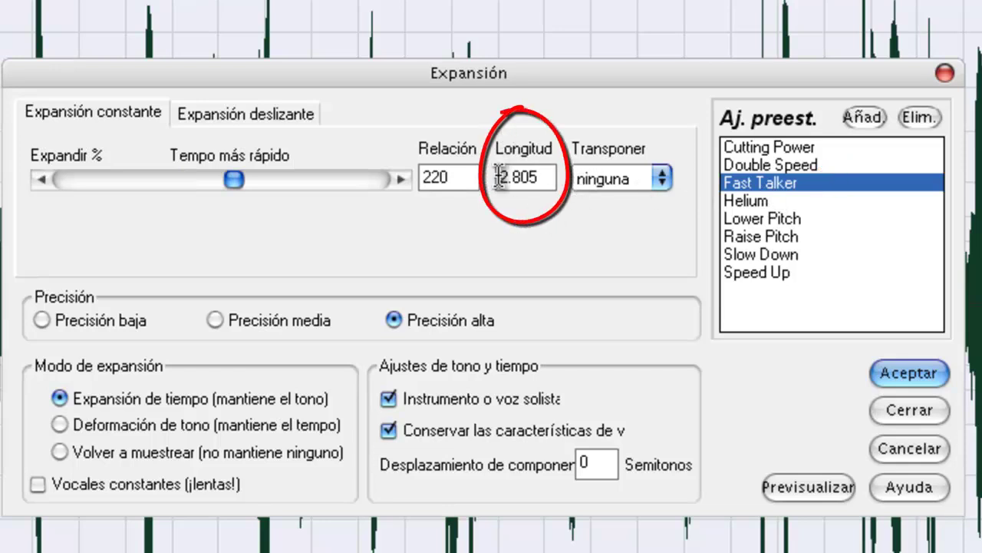
click(800, 490)
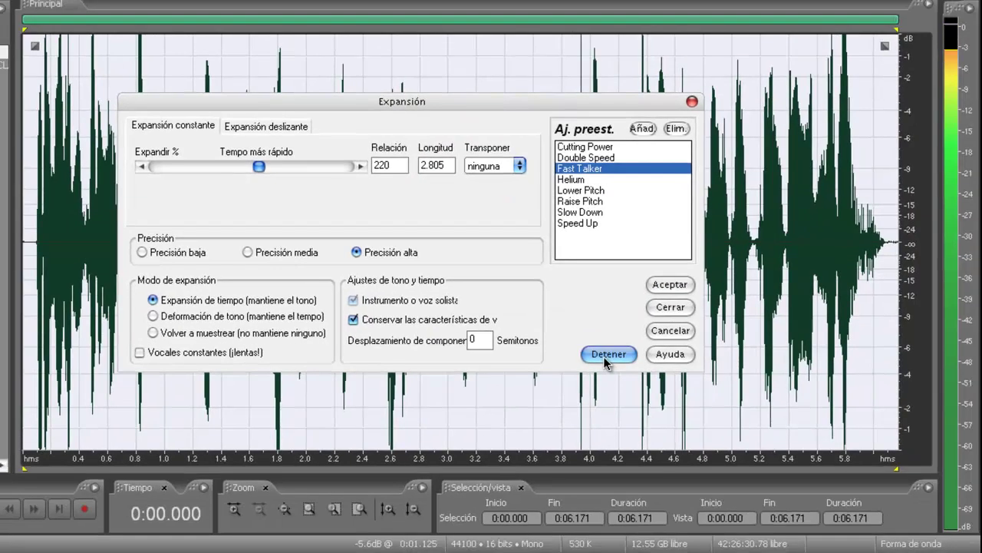
click(605, 360)
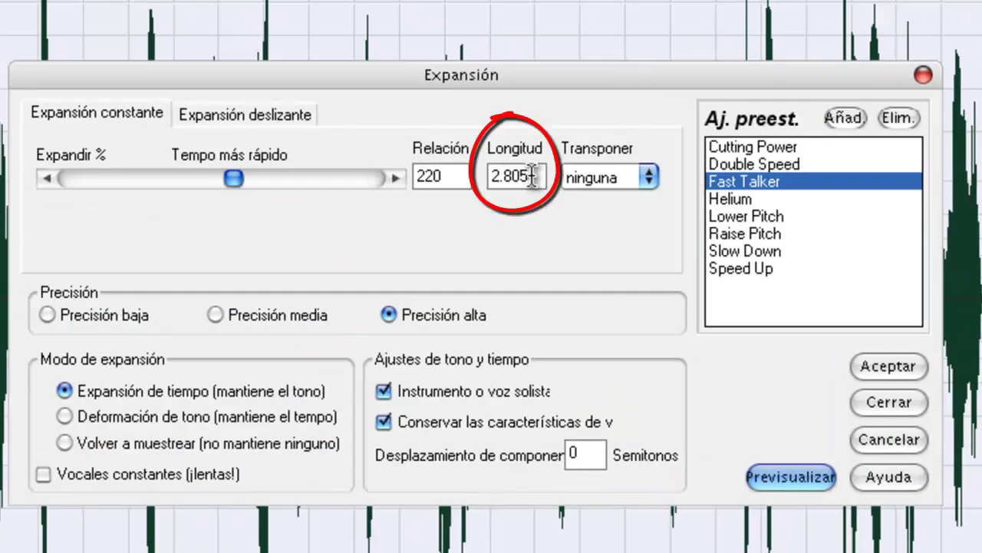
- Set the stretched length to 3.900 and preview the sped-up voice
drag(530, 176, 490, 176)
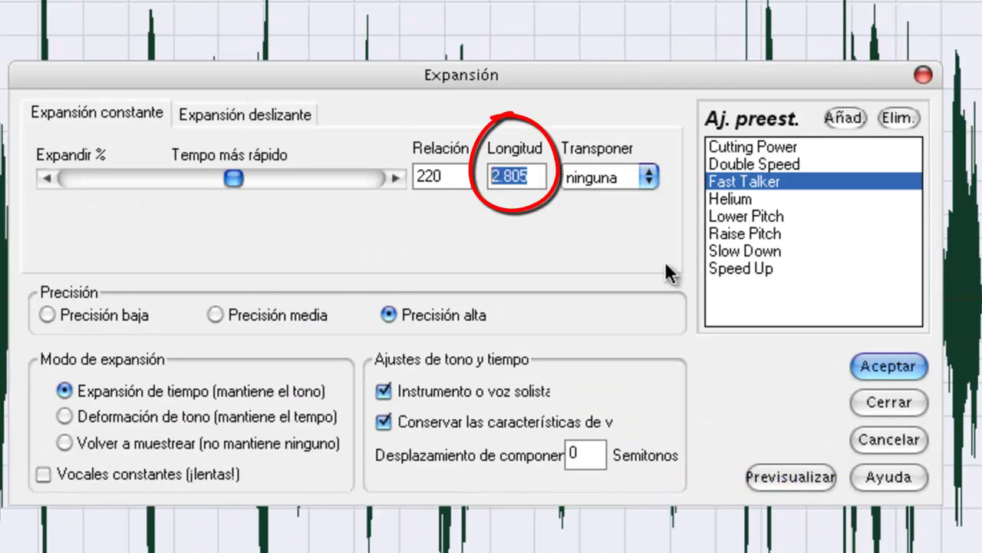
text(3)
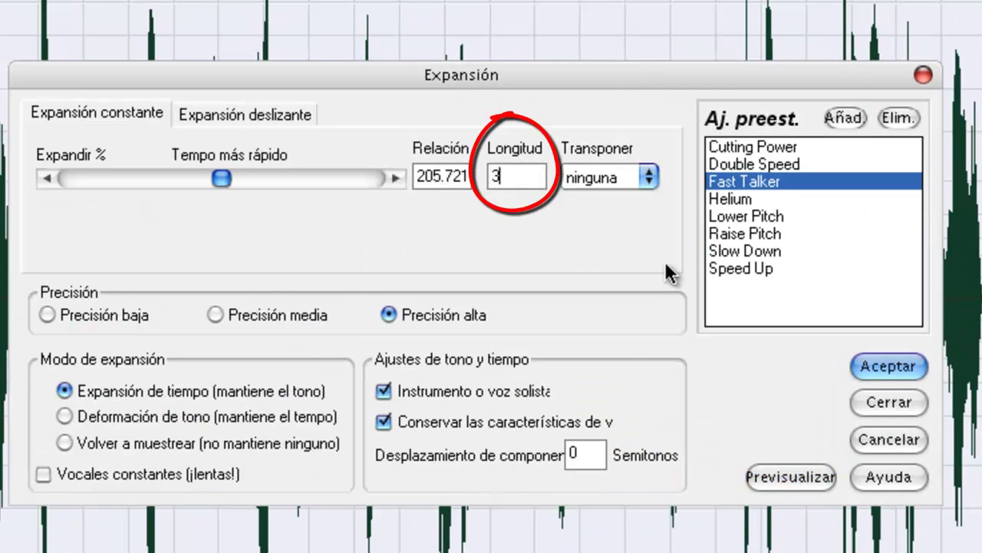
text(.900)
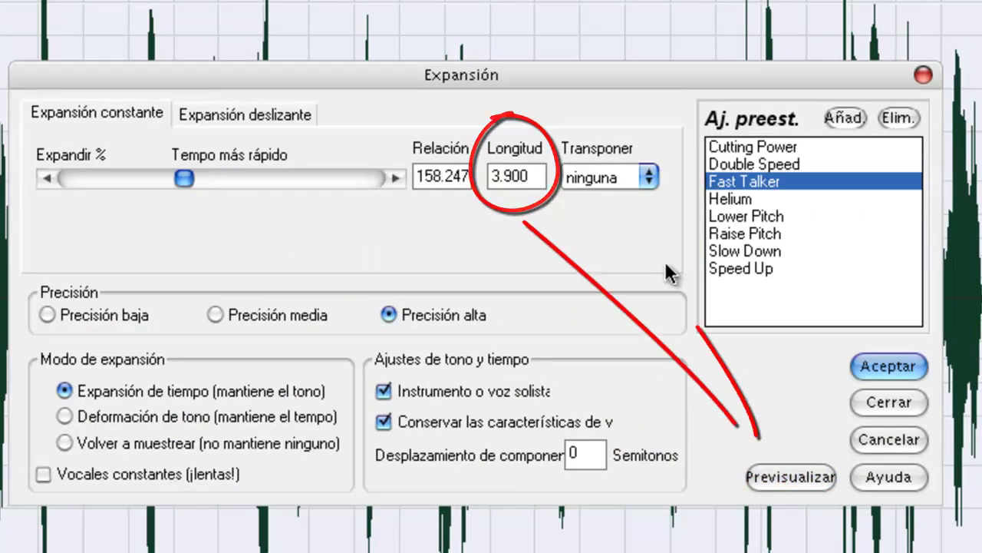
click(801, 469)
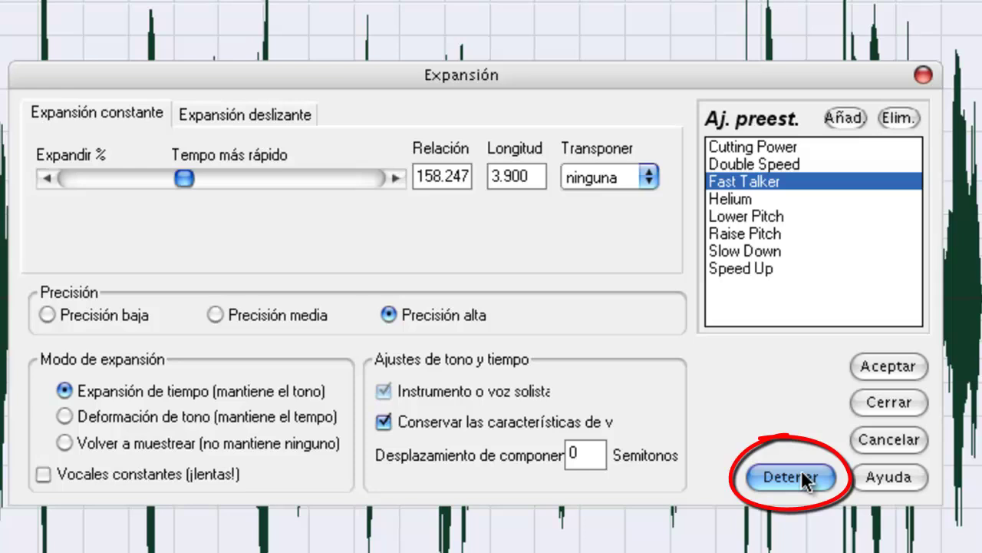
- Change the stretched length to 3.999, preview the voice again and apply the effect
drag(547, 178, 512, 192)
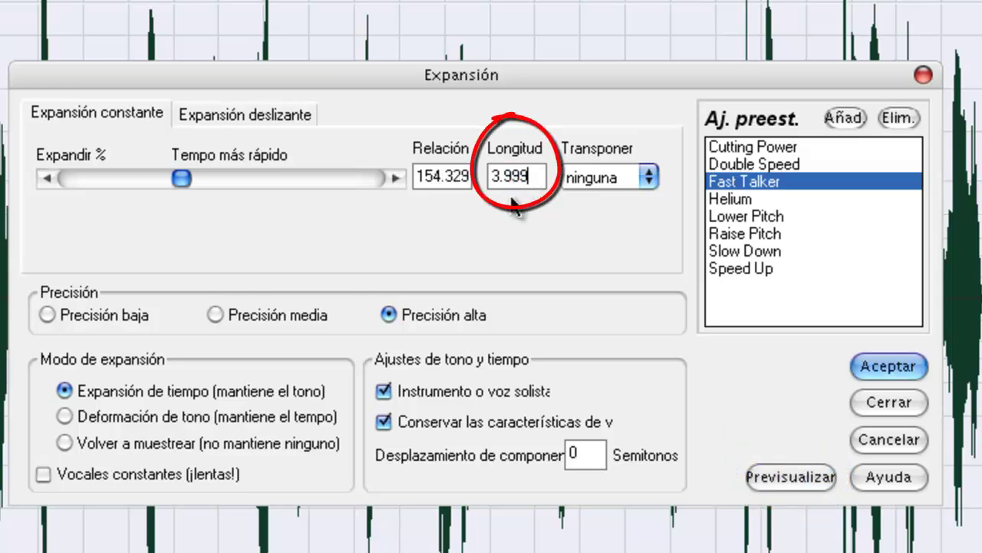
click(778, 477)
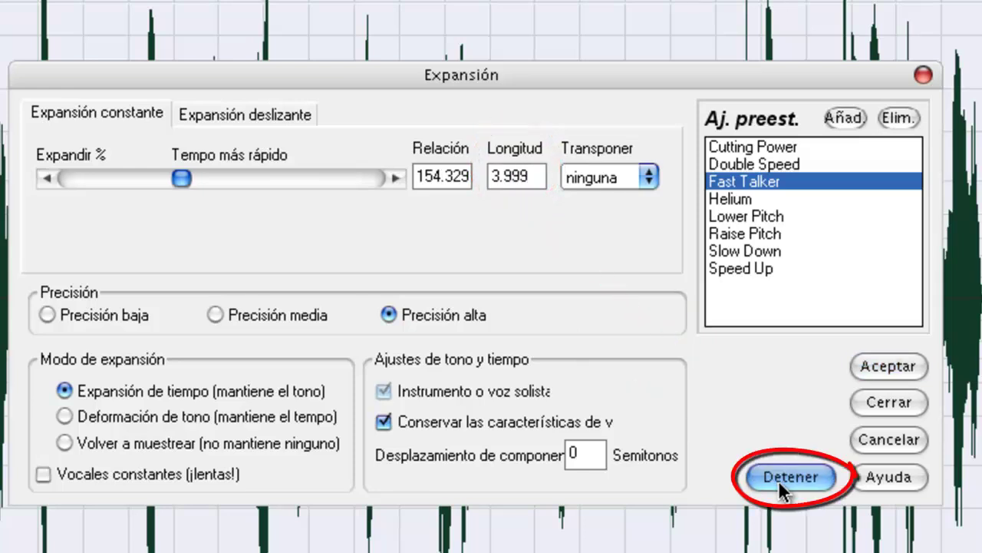
click(871, 365)
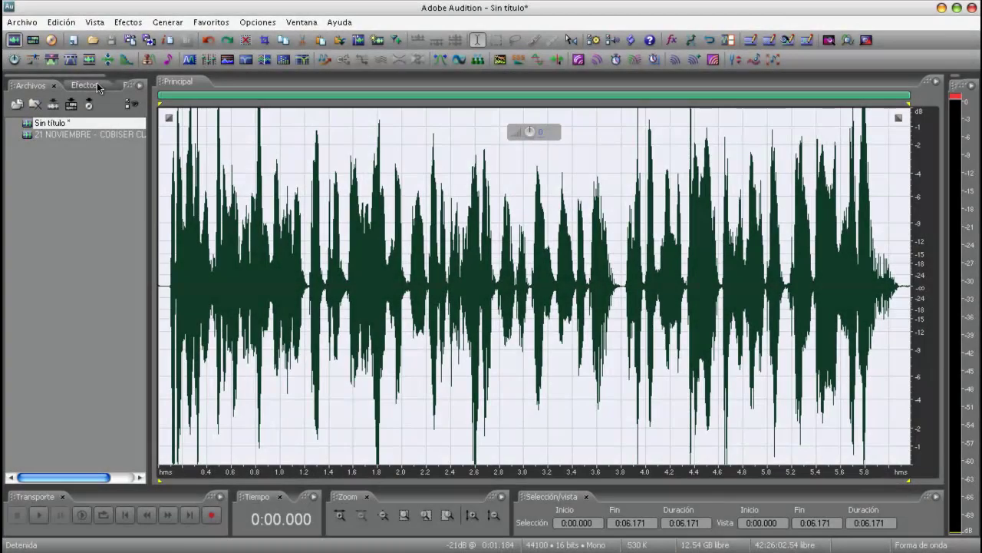
- Open the Sony Time Stretch DirectX effect, try the A01. Music 1 mode and choose A09. Speech 3 (fast)
click(88, 86)
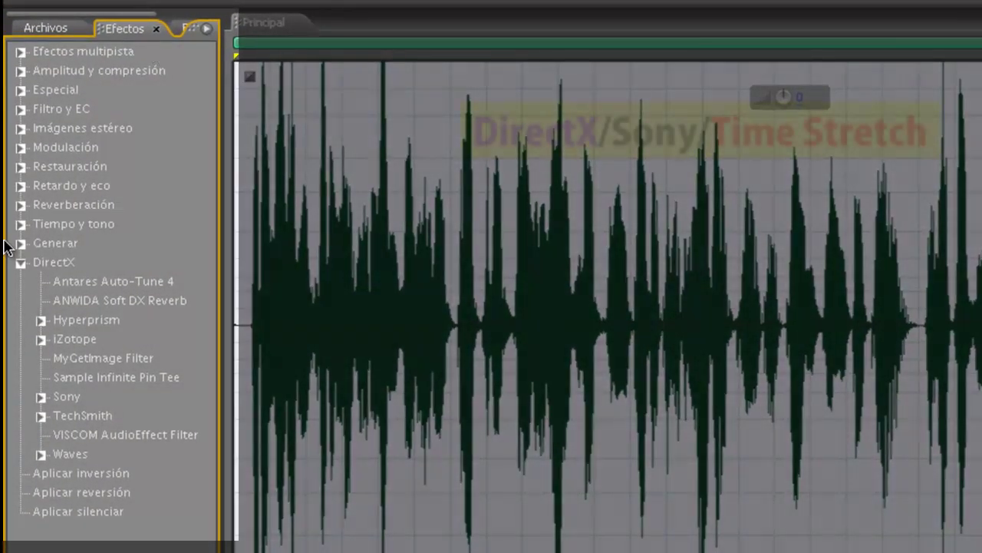
click(41, 396)
scroll(146, 307, down, 1)
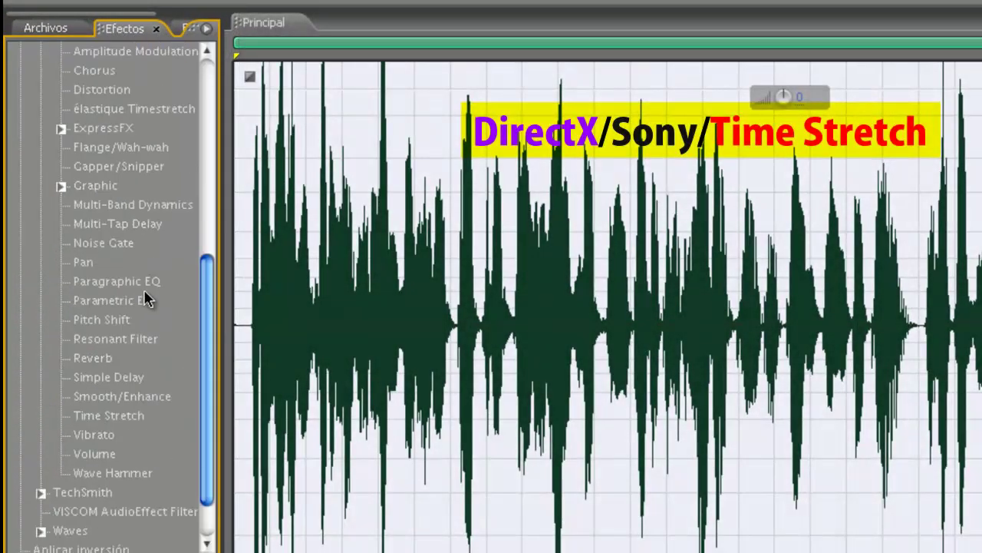
scroll(145, 299, down, 1)
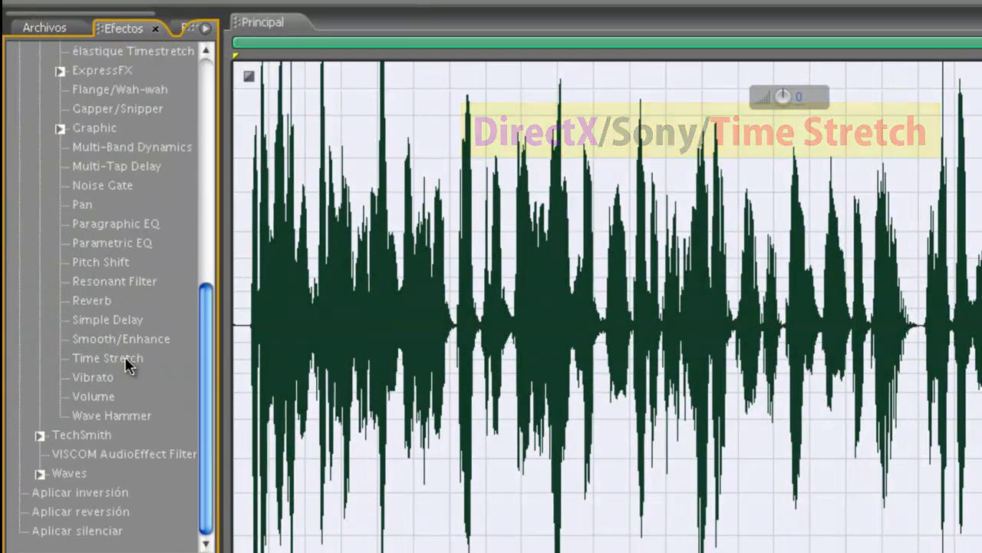
double_click(127, 359)
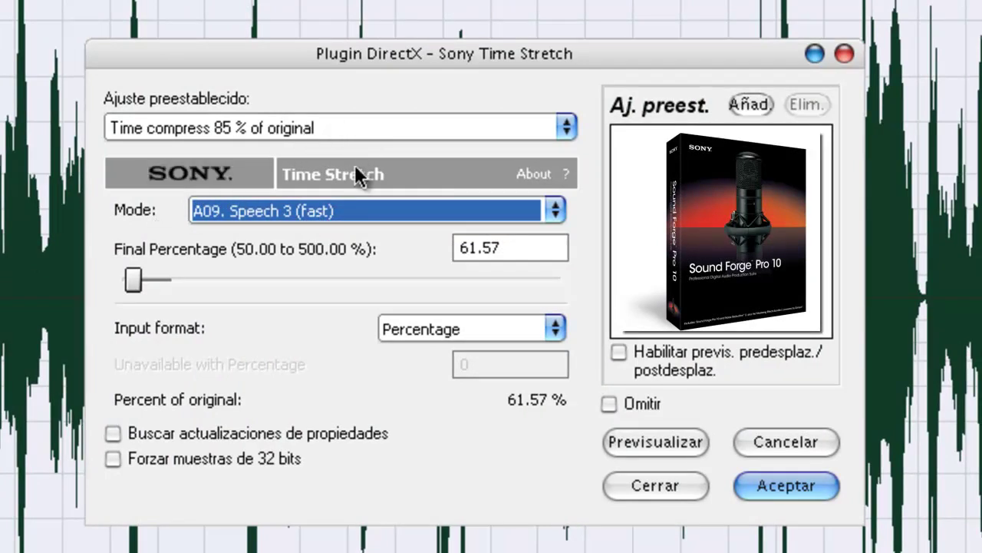
click(305, 211)
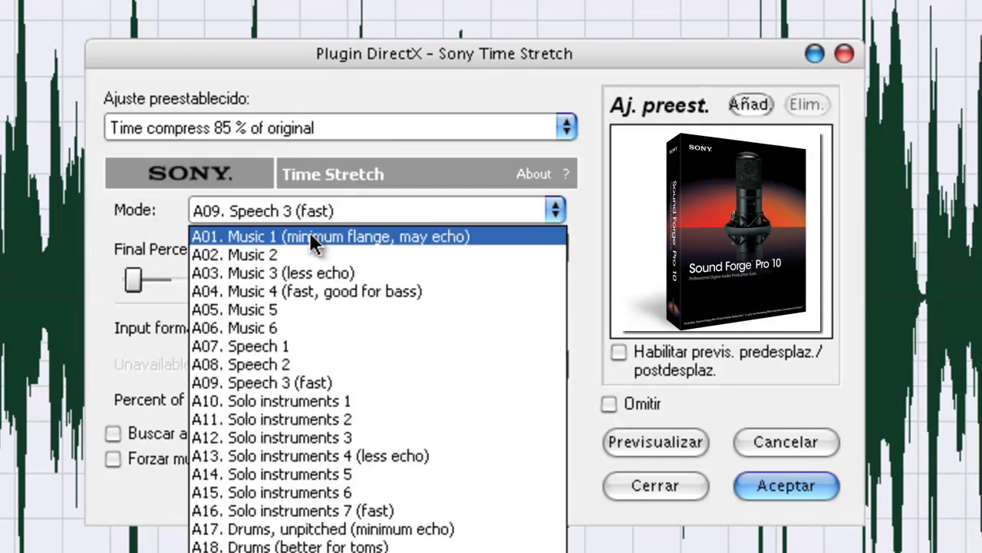
click(307, 232)
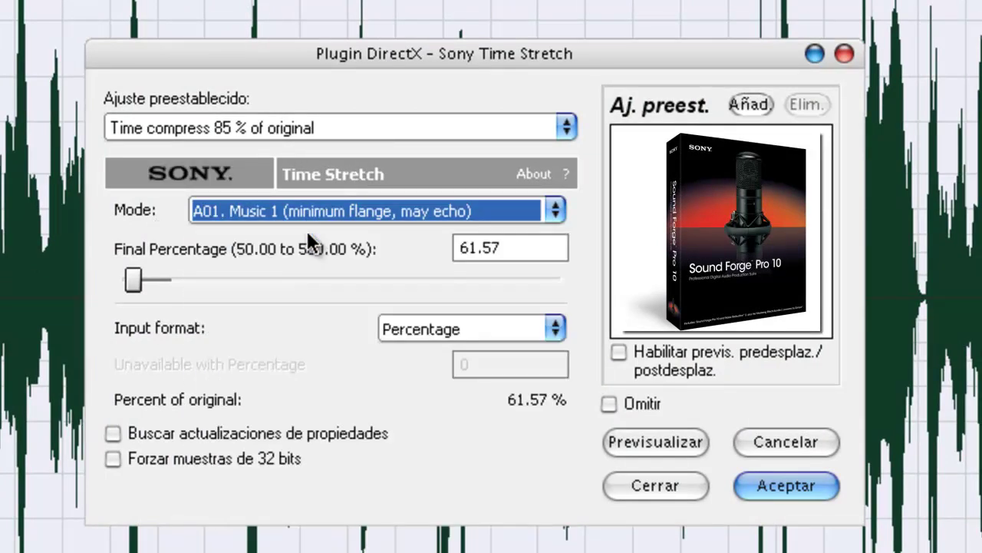
click(256, 210)
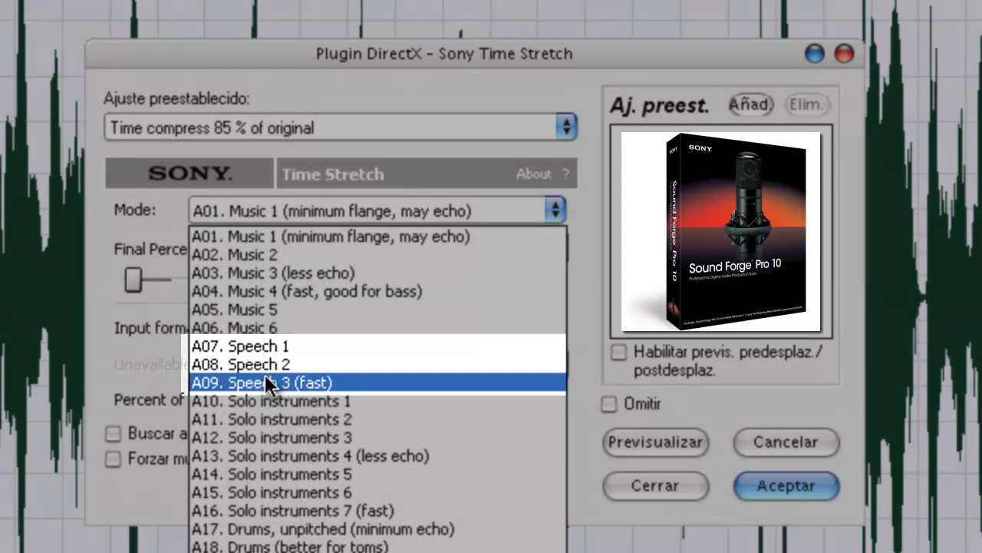
click(266, 380)
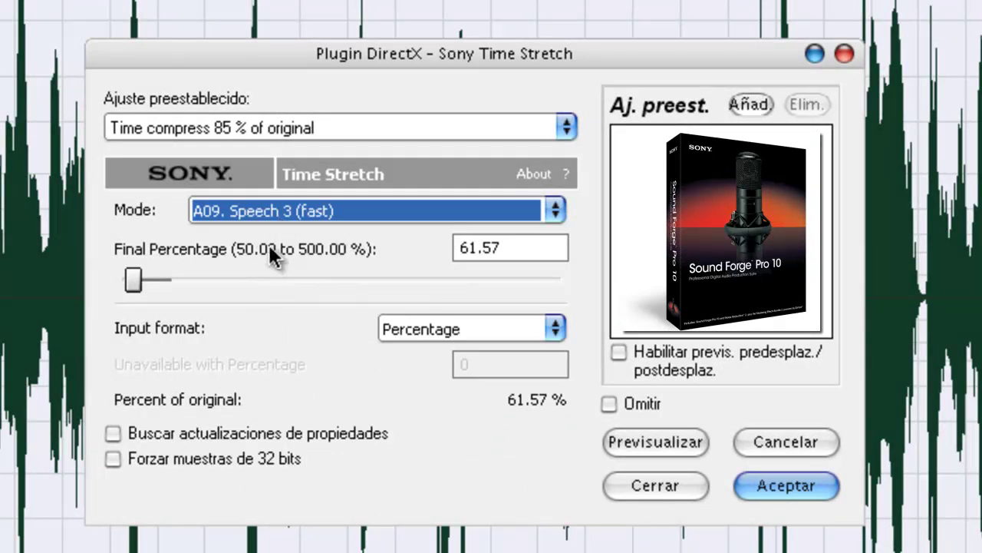
- Set the final percentage to 63.02 %, apply the time stretch and play the shortened take
double_click(512, 251)
mouse_move(133, 281)
mouse_down()
mouse_move(151, 283)
mouse_move(135, 282)
mouse_up()
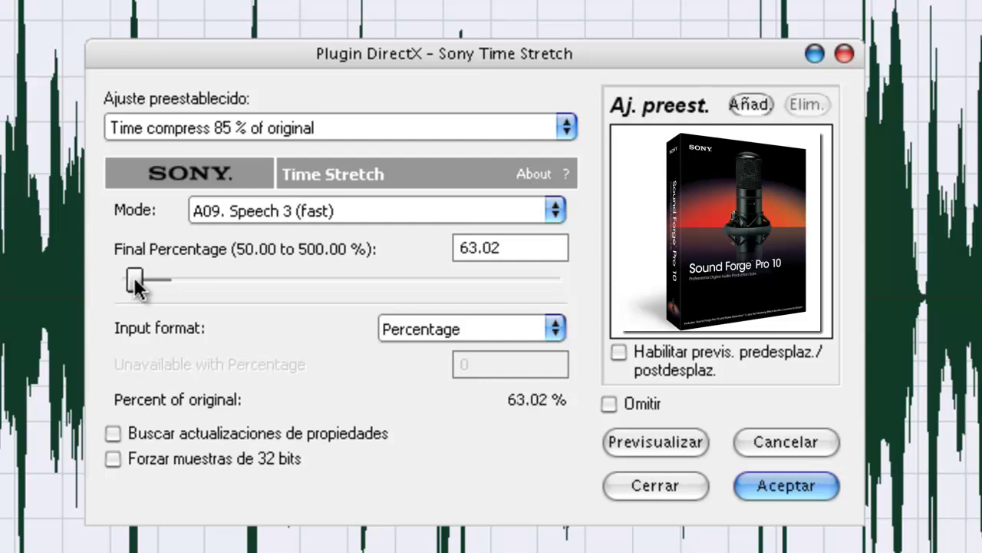
click(784, 485)
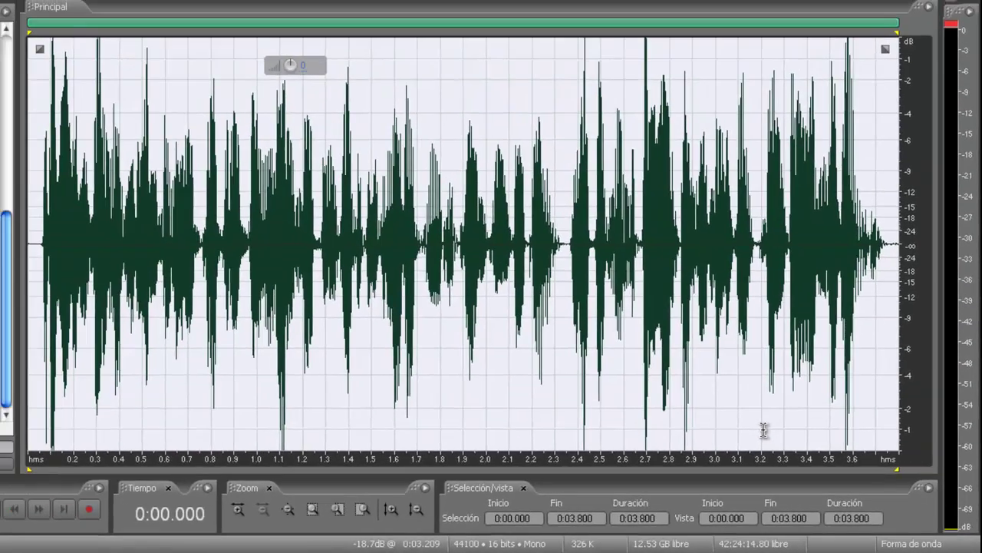
key(space)
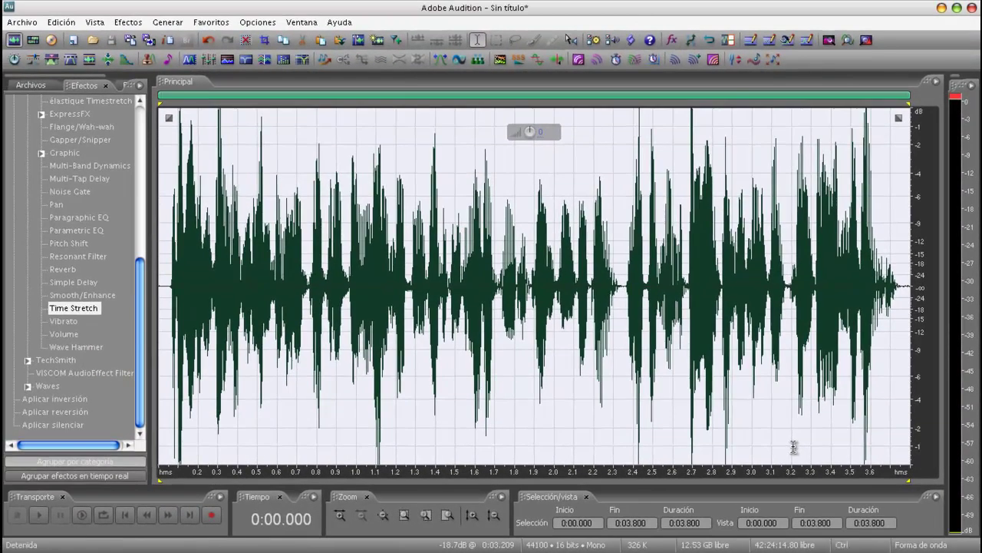
- Switch to the multitrack view and place the Sin título recording at the start of Pista 1
key(ctrl+shift+s)
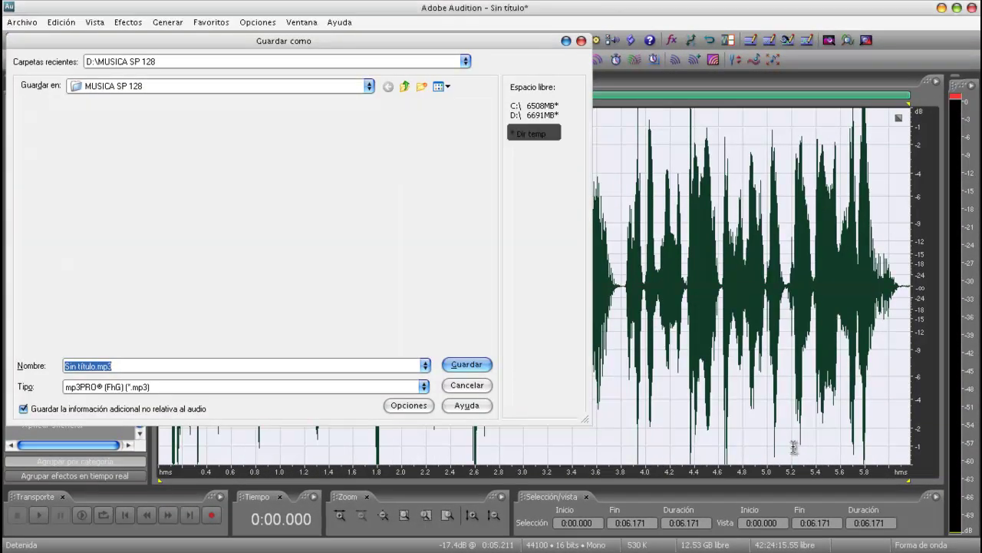
key(Escape)
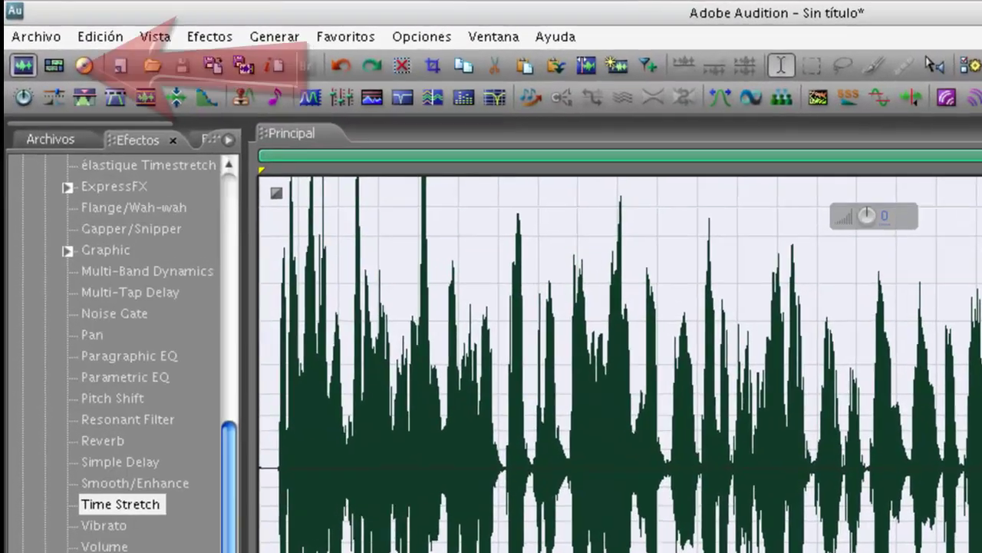
click(54, 66)
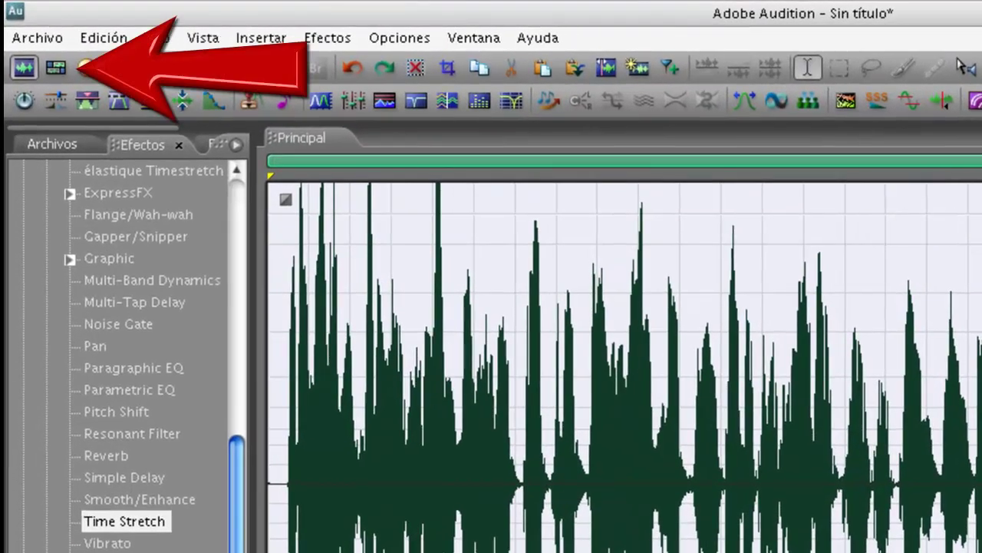
drag(69, 173, 510, 240)
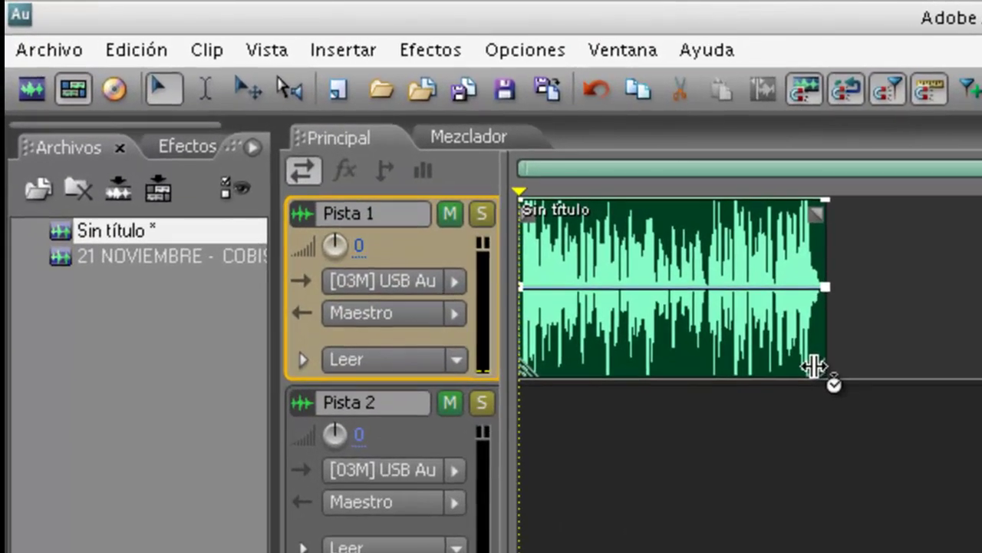
- Time-stretch the Sin título clip on Pista 1 from its end, shortening it to about 60.83 % (0:03.754), and play the result
drag(813, 367, 806, 366)
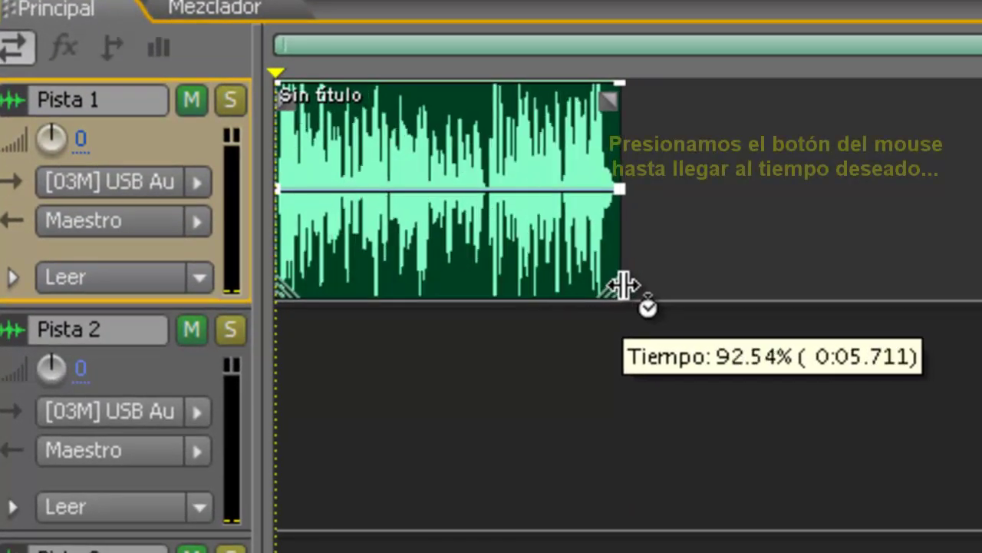
drag(623, 285, 505, 280)
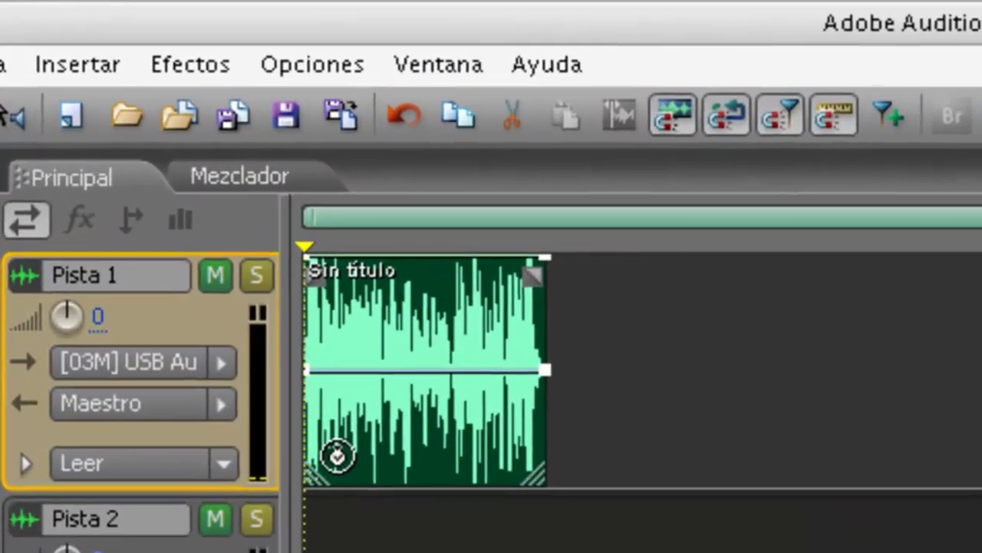
key(space)
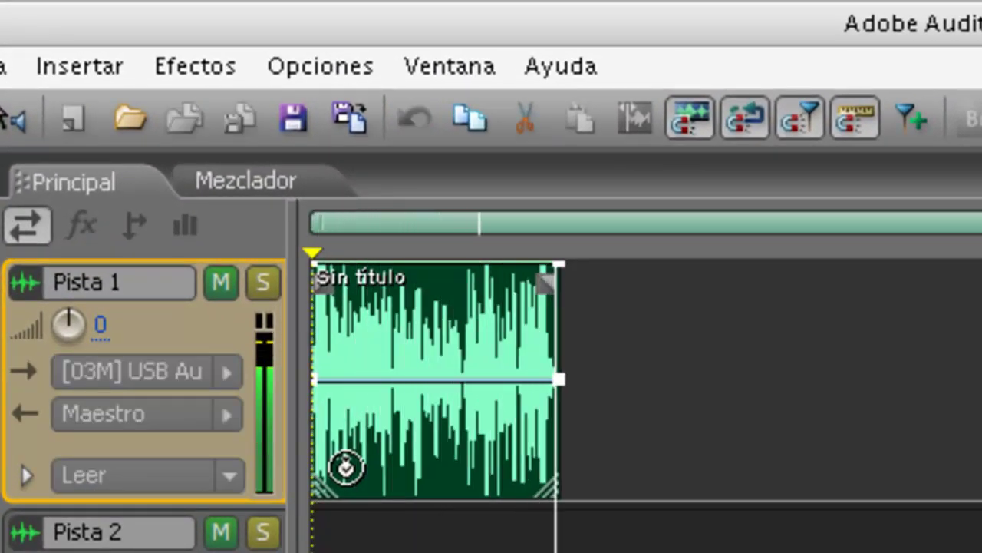
key(space)
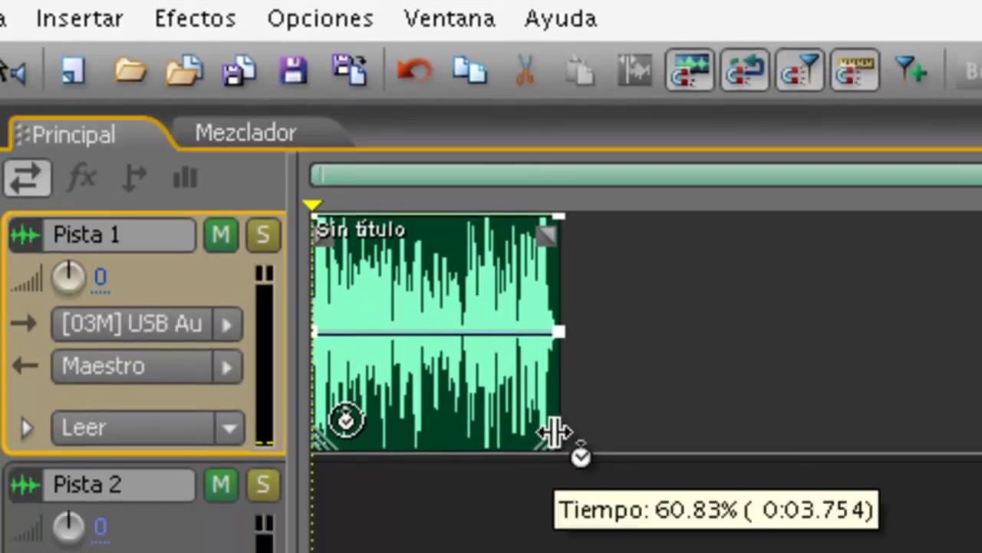
- Try lengthening the Pista 1 clip to 64.81 % (0:04.000), return it to the shorter stretched length and play it again
drag(552, 480, 569, 480)
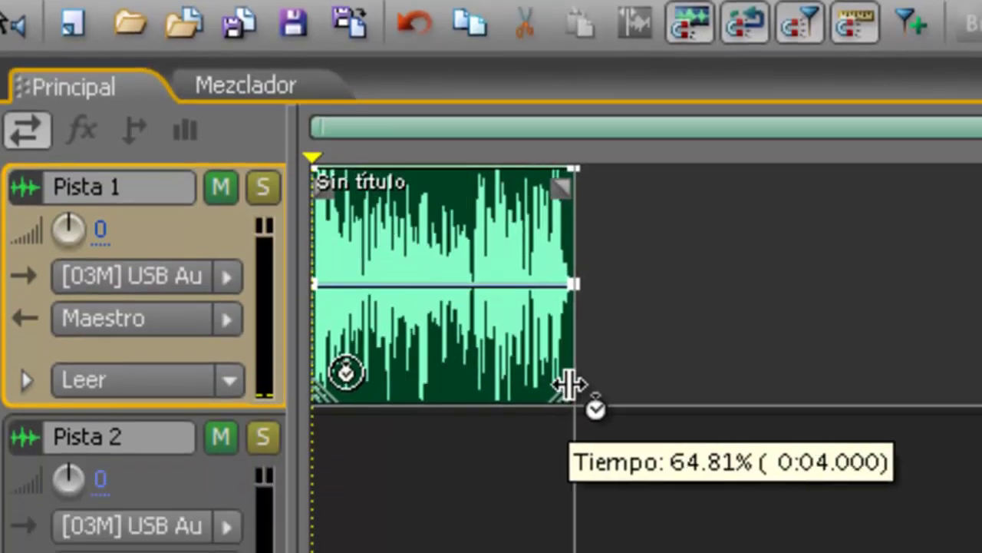
drag(568, 386, 567, 393)
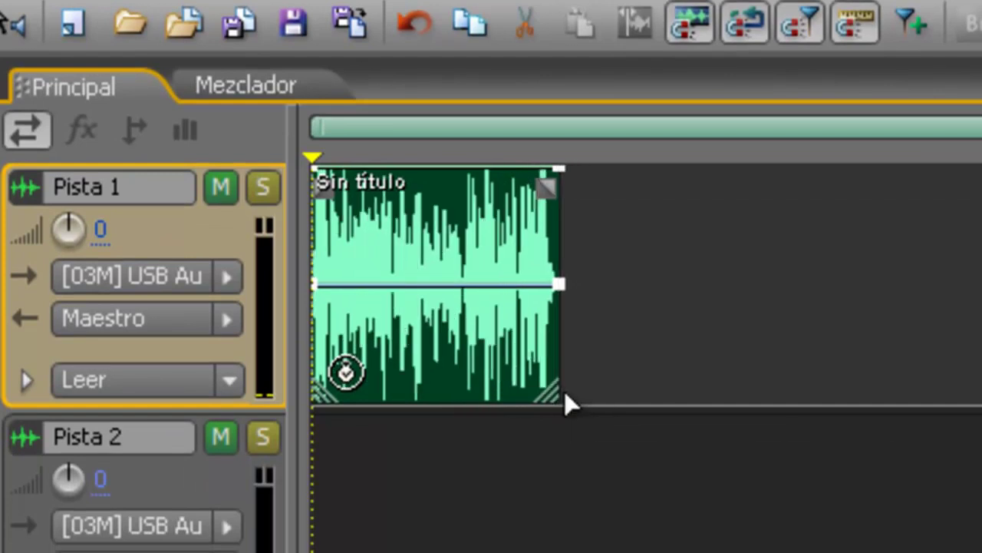
key(space)
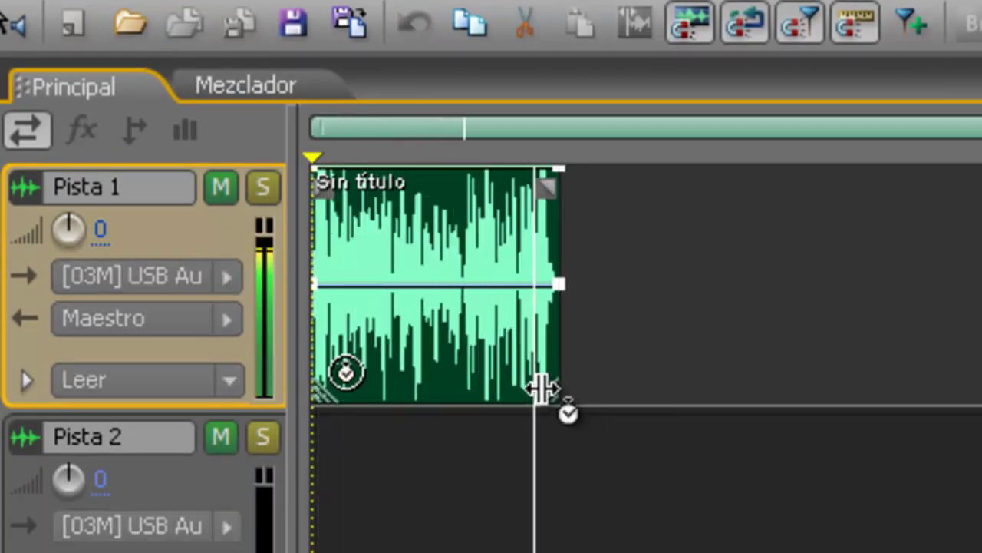
key(space)
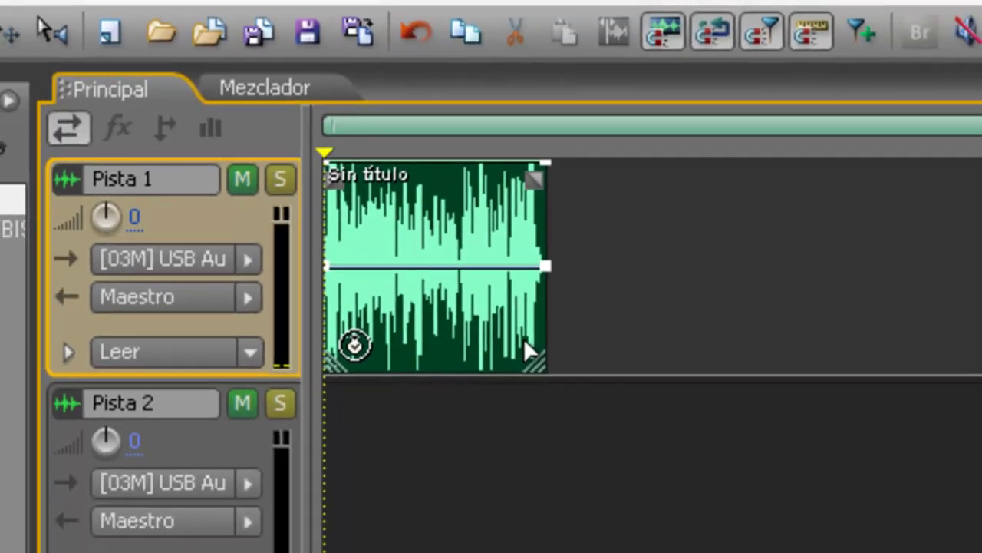